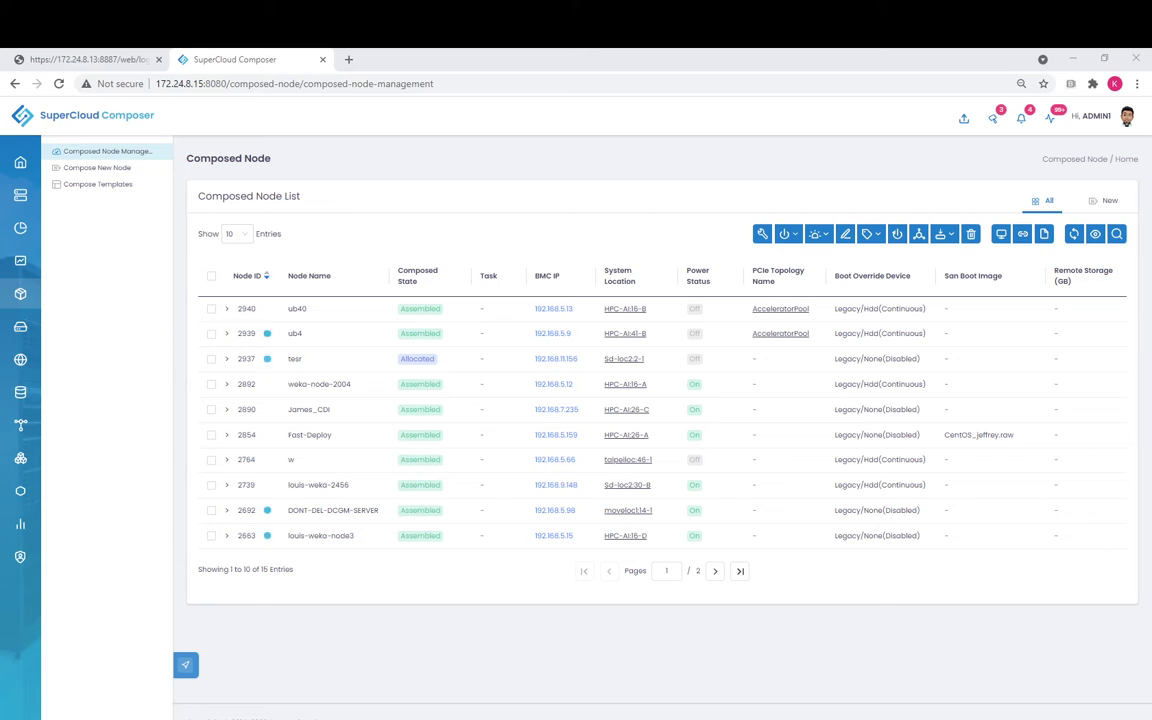
Power on nodes ub40 and ub4 via Power Management On, confirming and dismissing the results.
left_click(211, 309)
left_click(211, 334)
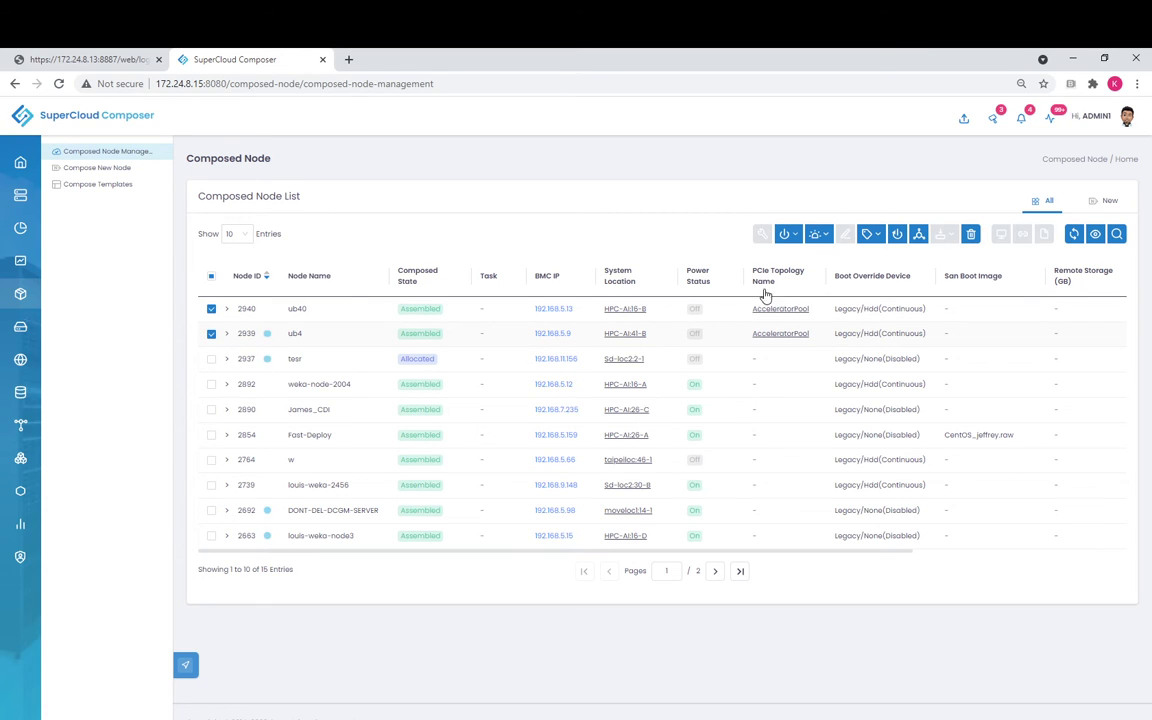
left_click(787, 234)
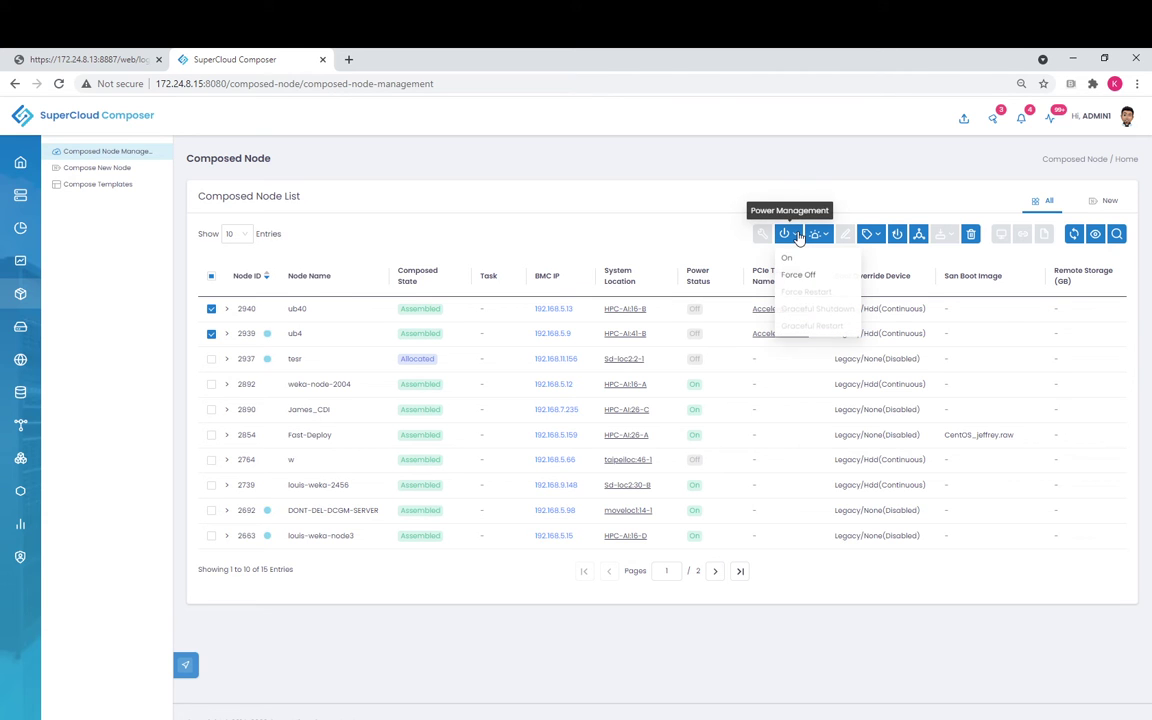
left_click(806, 262)
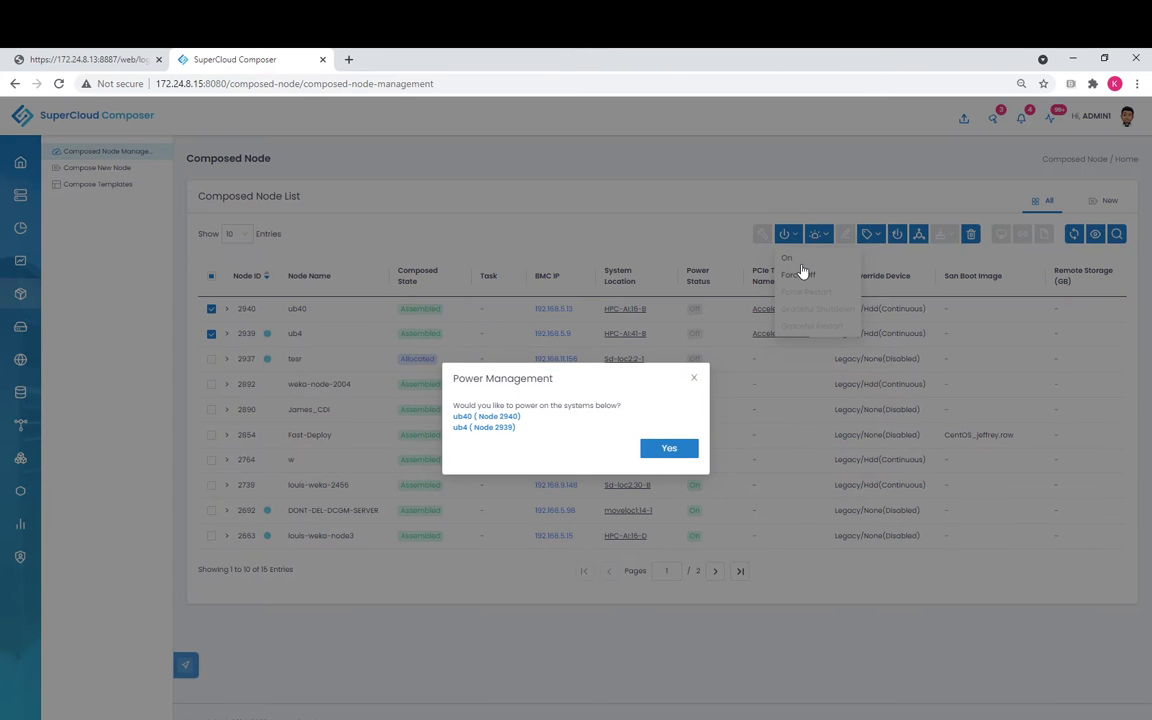
left_click(683, 454)
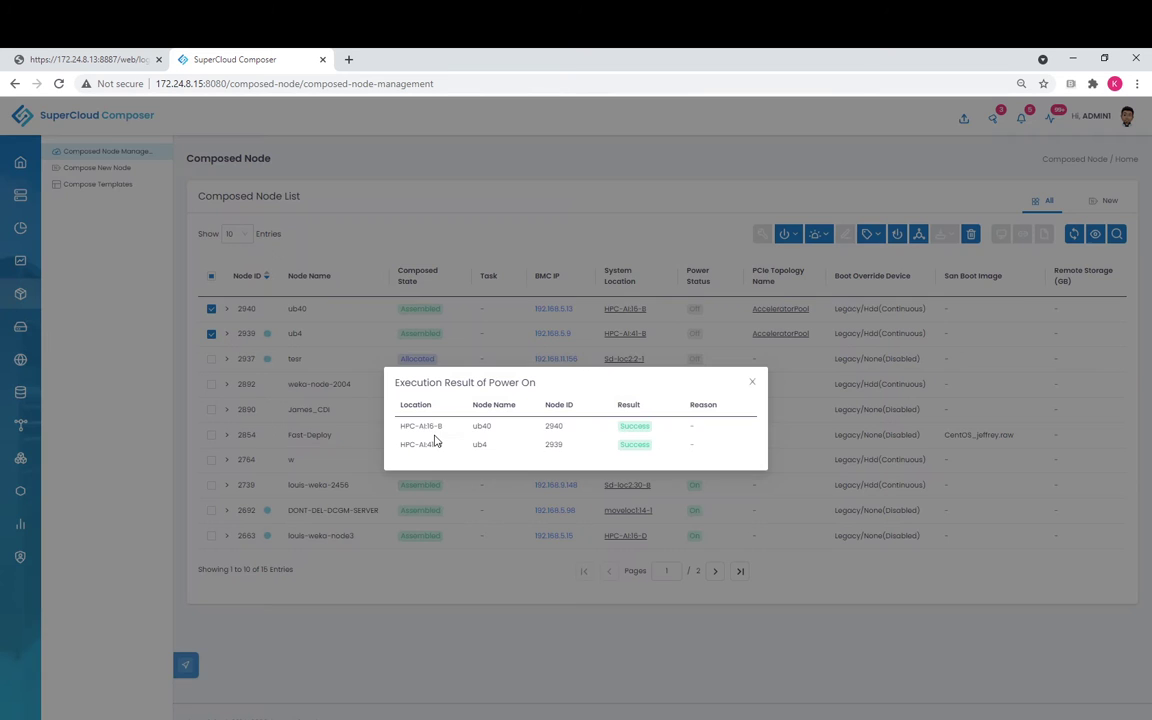
left_click(751, 385)
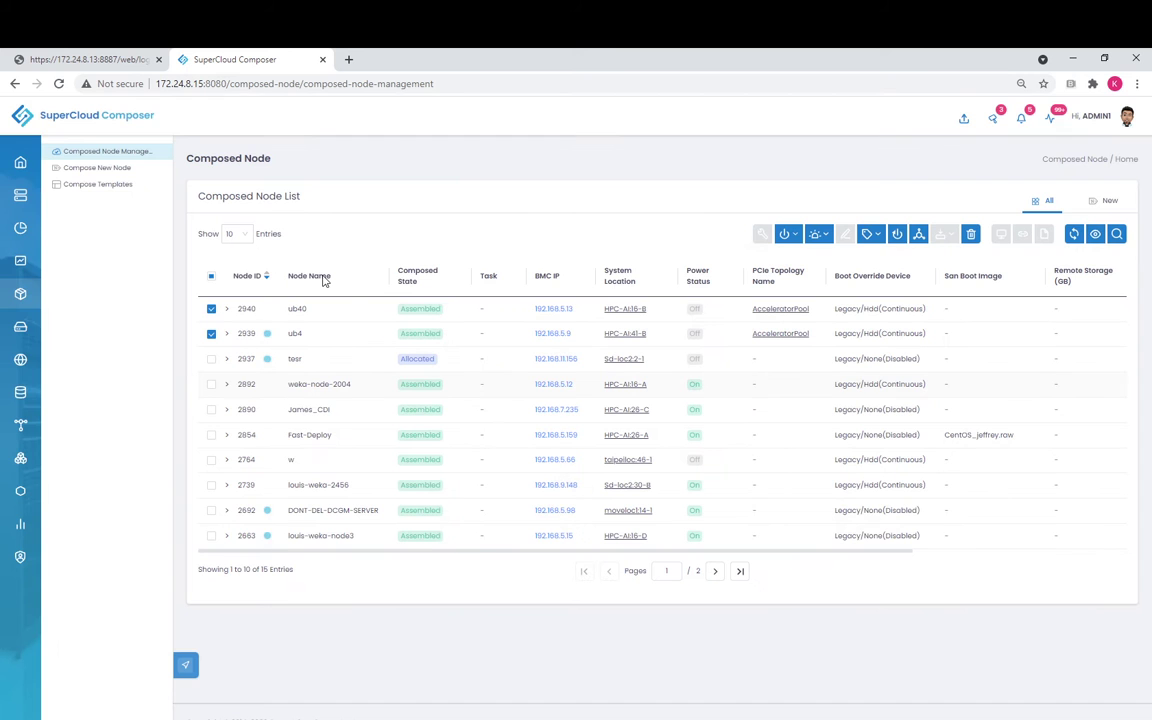
Reload the browser page to refresh the Composed Node List power statuses.
left_click(59, 84)
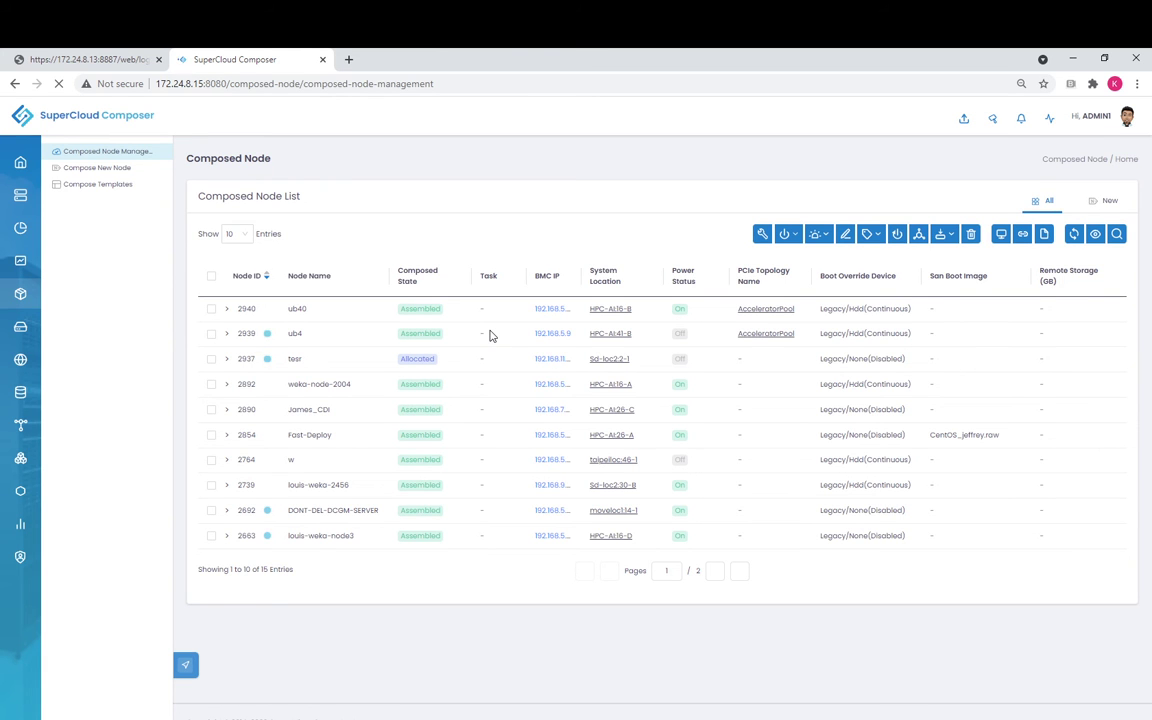
Select ub4 and check its Power Management options to confirm it reads On.
left_click(212, 336)
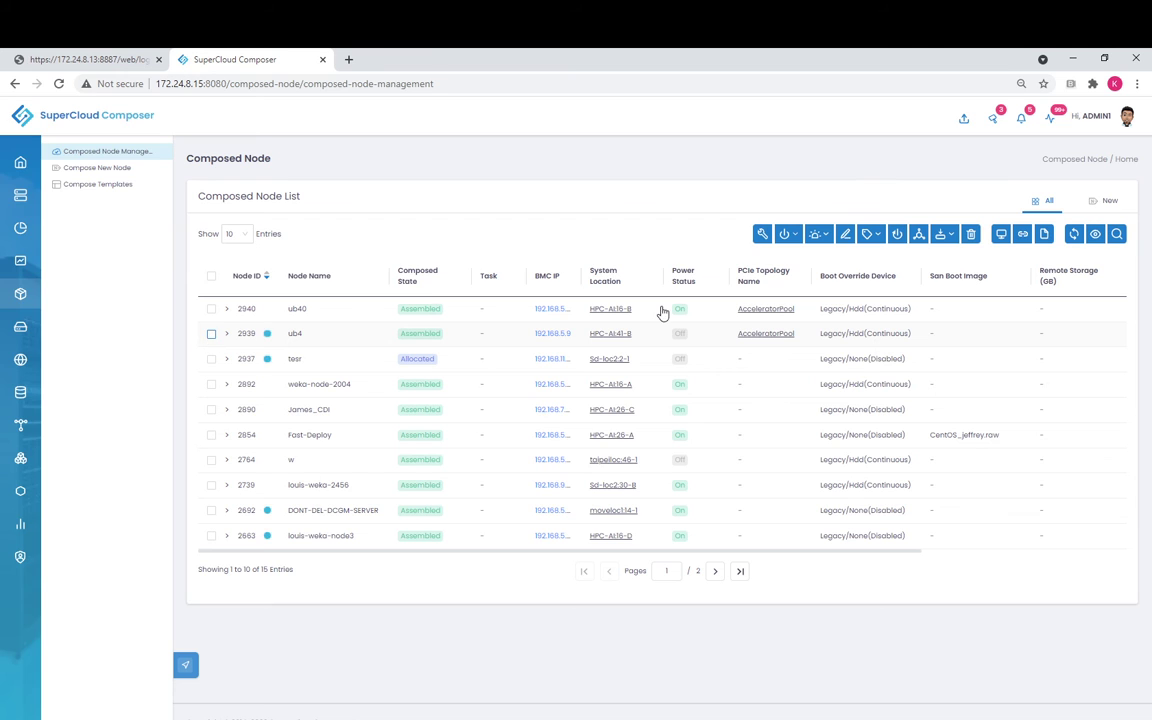
left_click(795, 238)
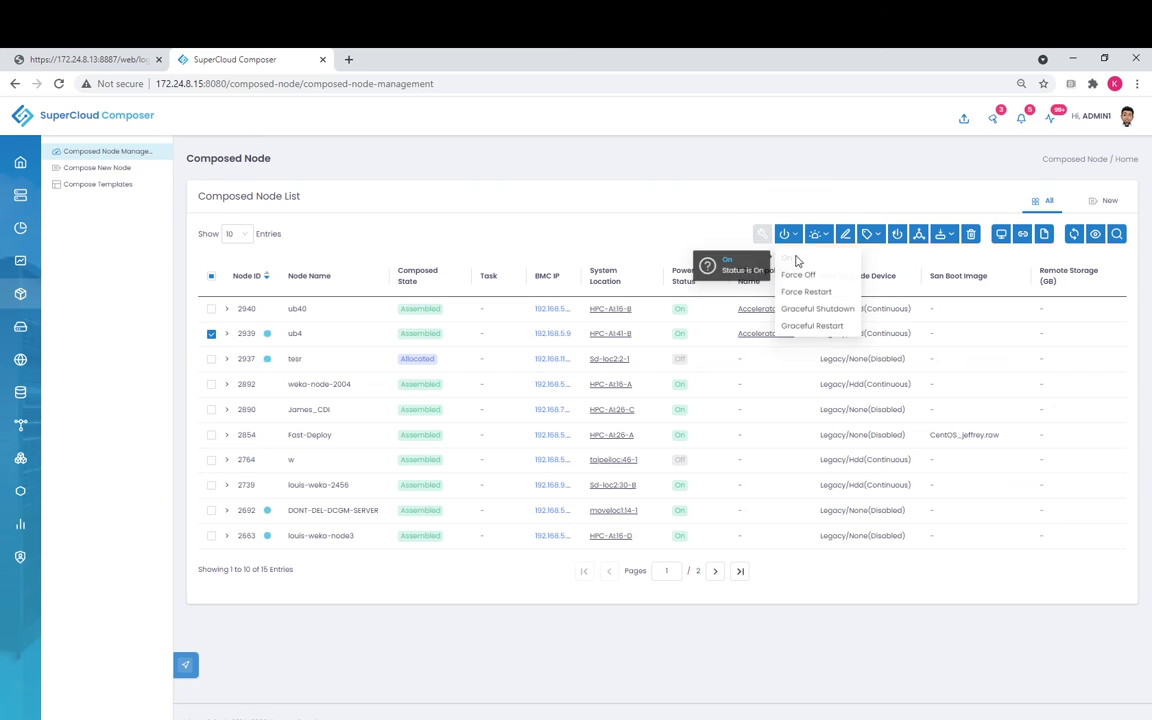